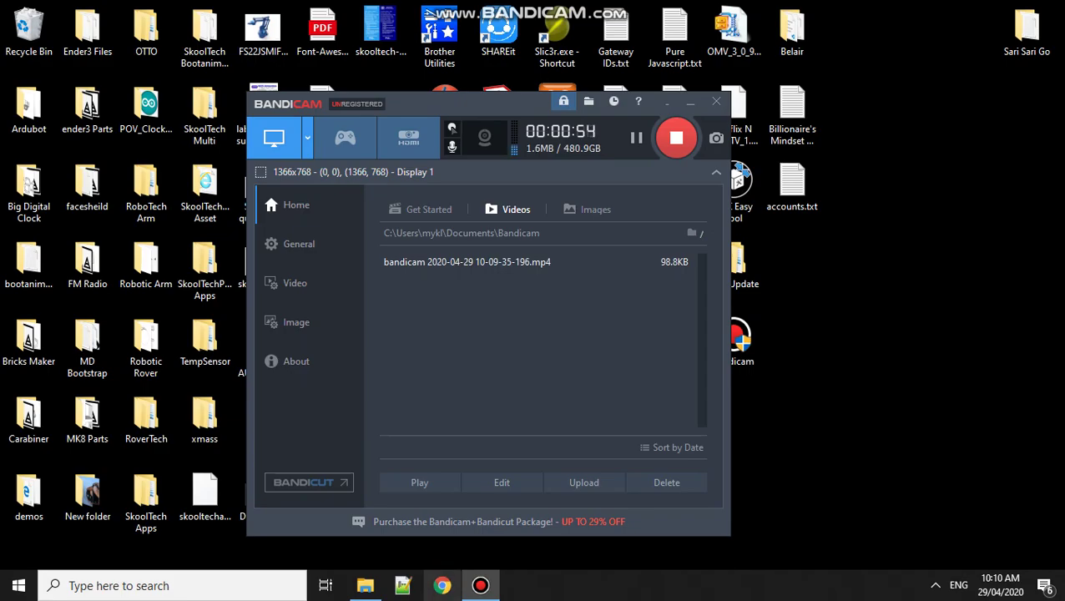
Launch Google Chrome from the taskbar to get a blank new tab.
click(442, 585)
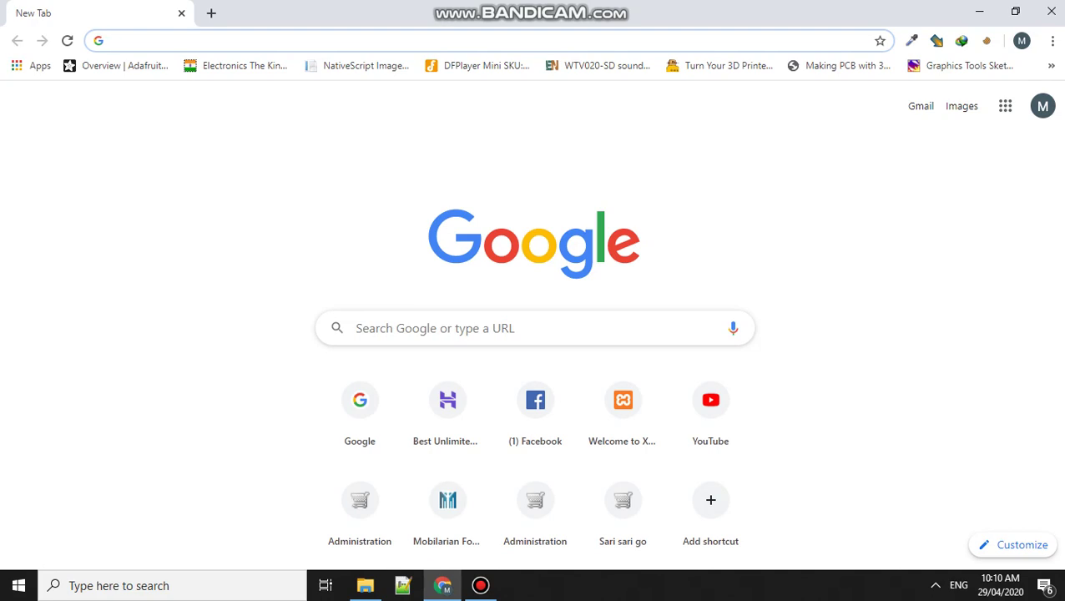
Search Google for 'inkscape'.
click(528, 330)
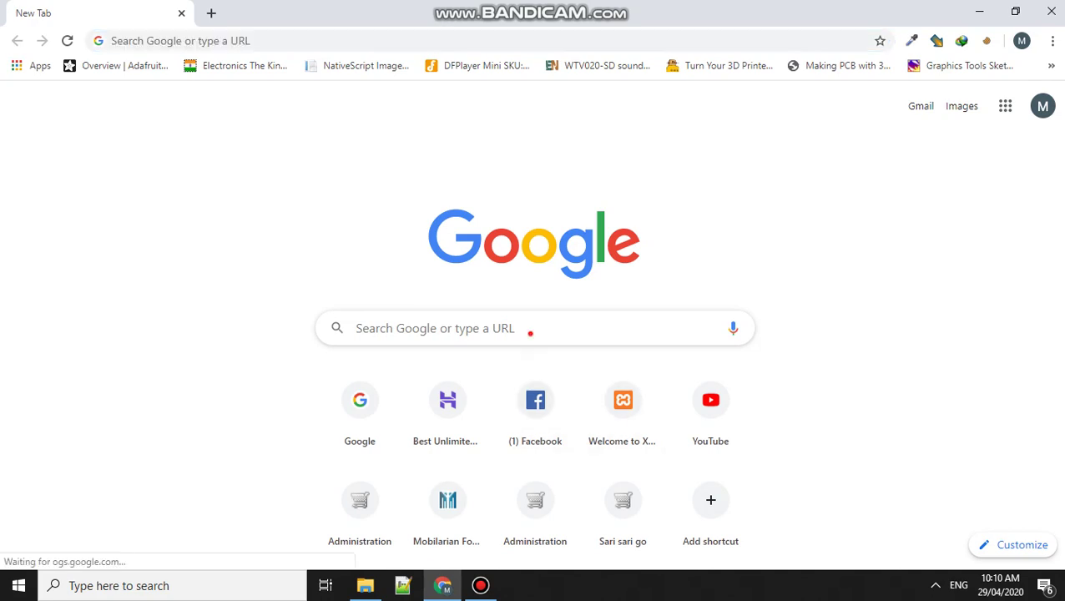
text(ink)
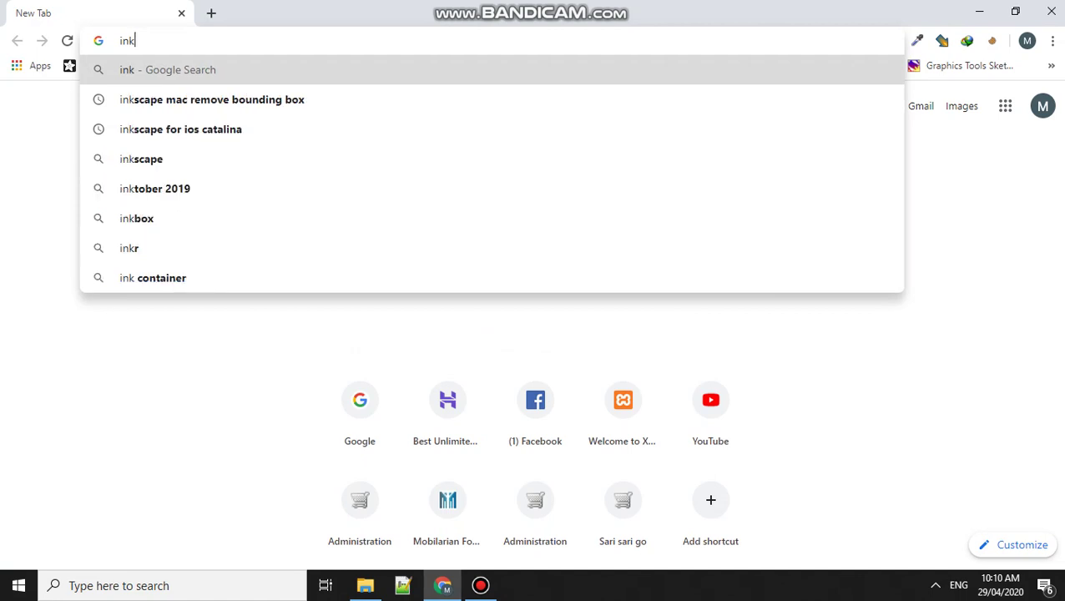
text(sc)
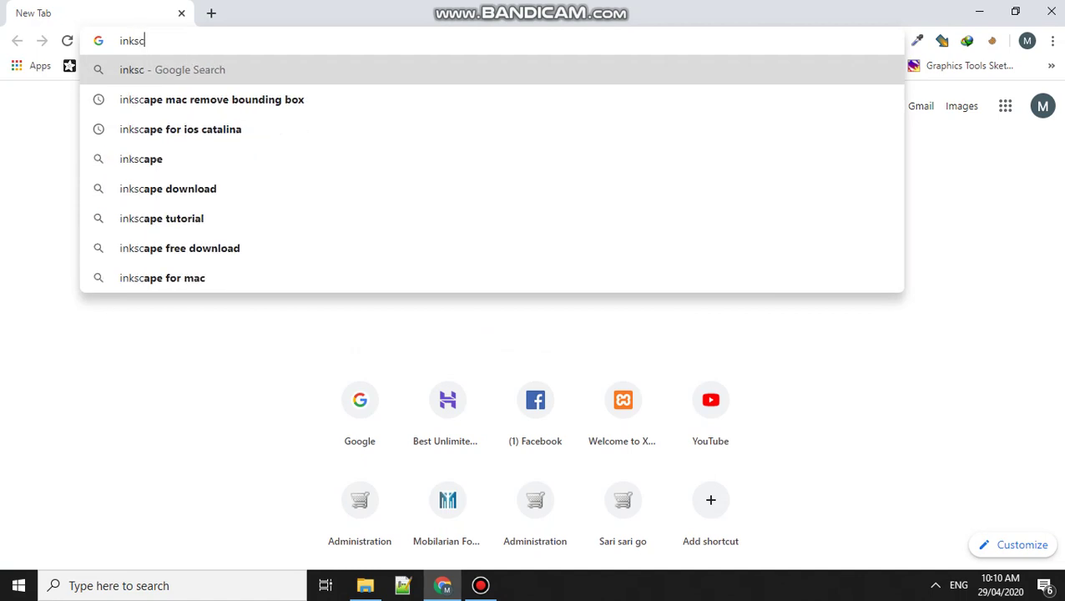
text(ape)
key(Return)
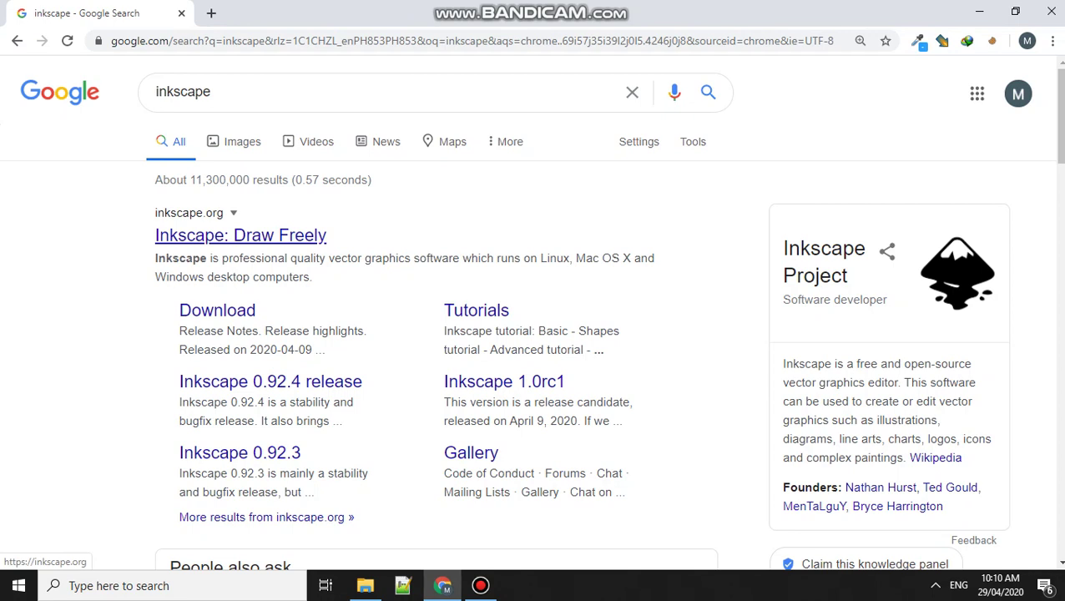
Go to inkscape.org and open the Inkscape 0.92.5 download page.
click(306, 235)
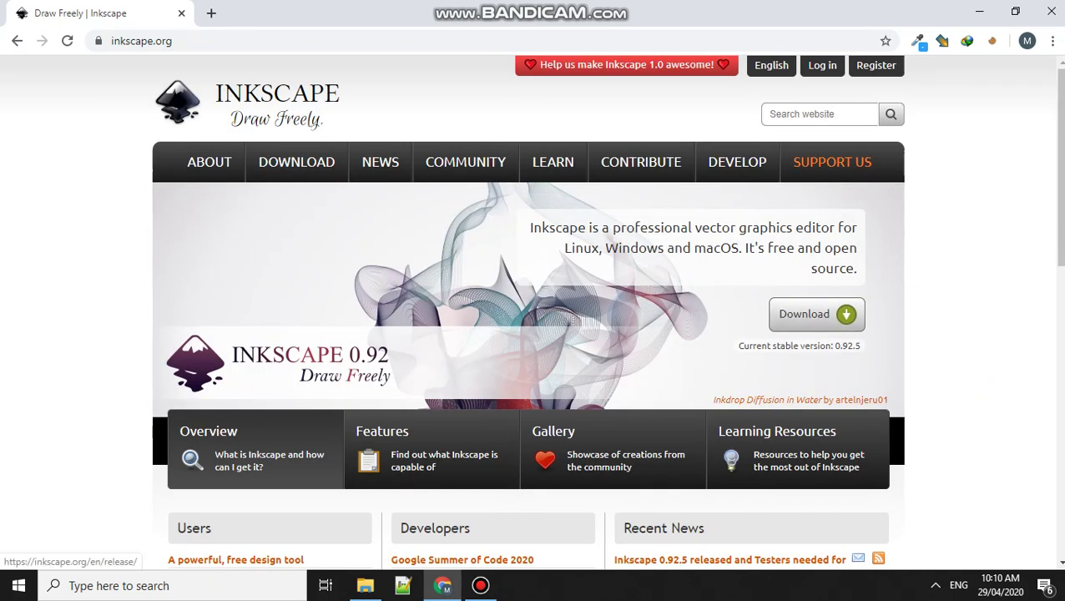
click(816, 311)
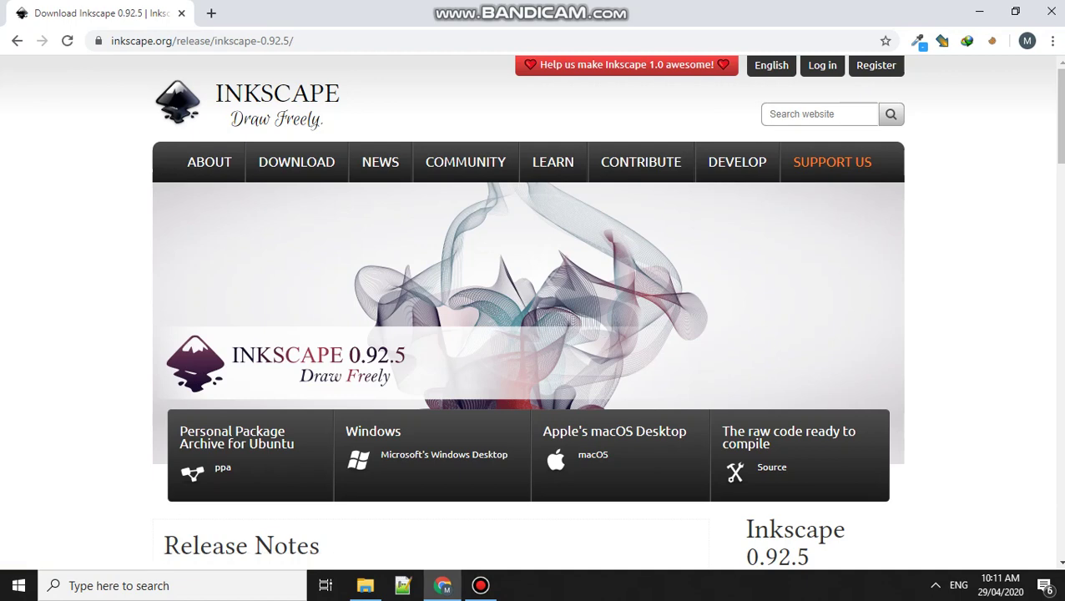
scroll(535, 309, down, 2)
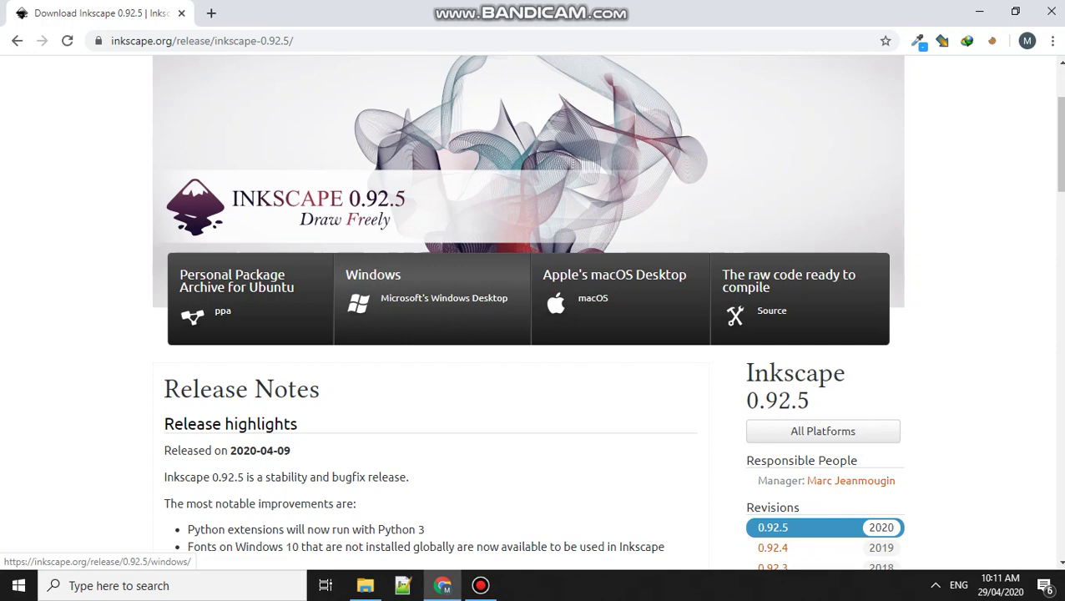
Choose Windows, then 64-bit, then download the Windows Installer Package (msi).
click(432, 298)
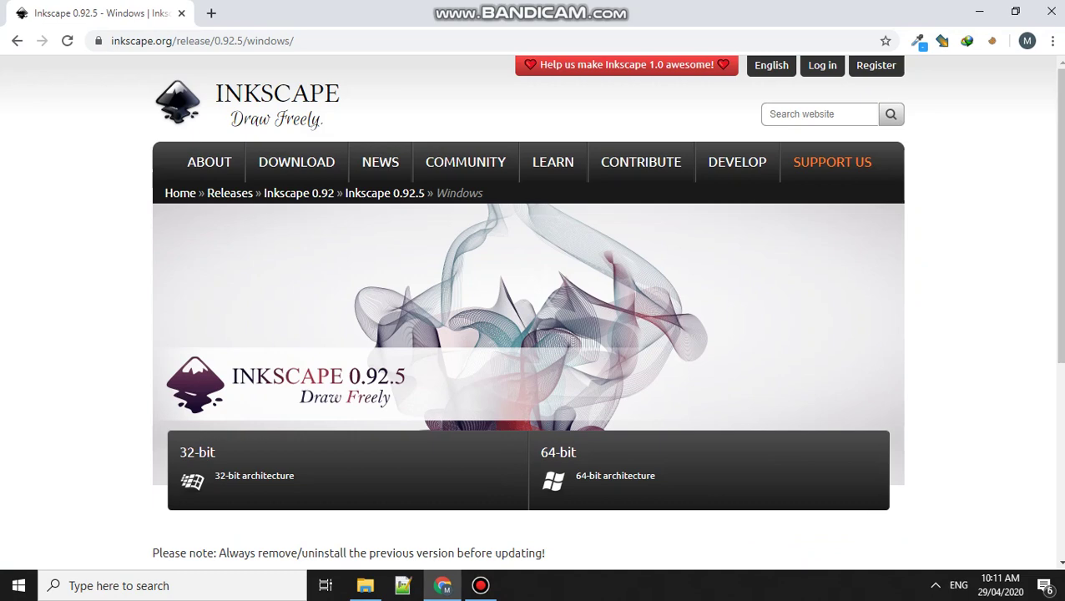
scroll(533, 309, down, 1)
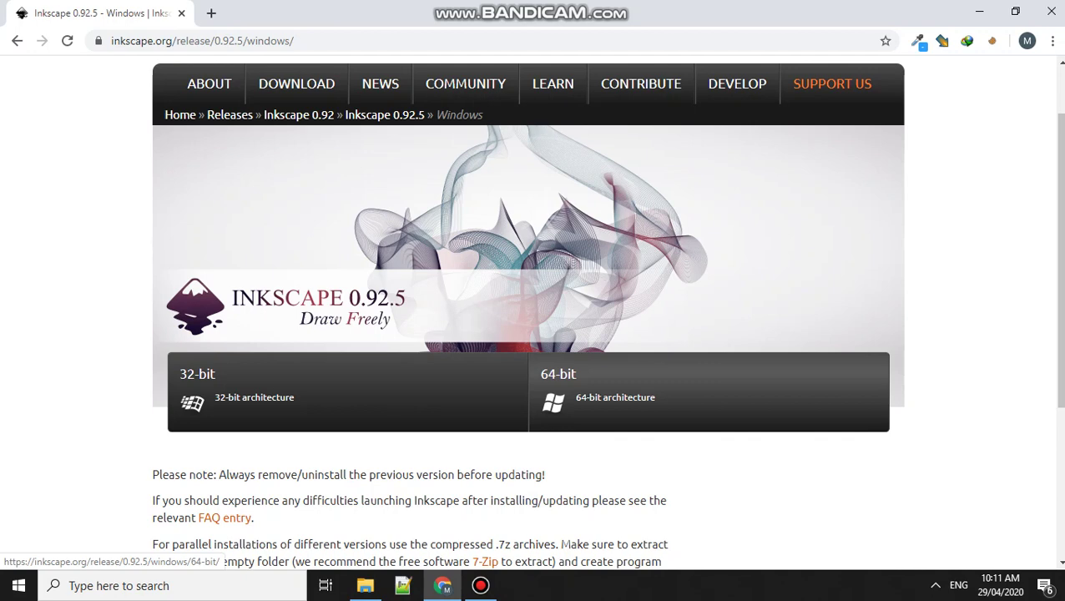
click(558, 384)
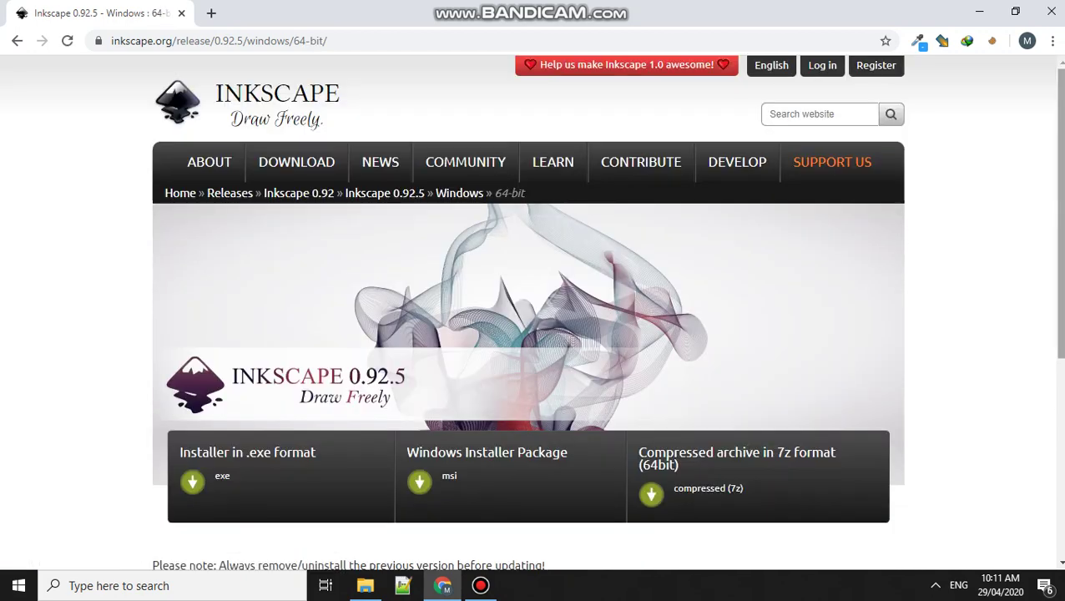
scroll(533, 318, down, 2)
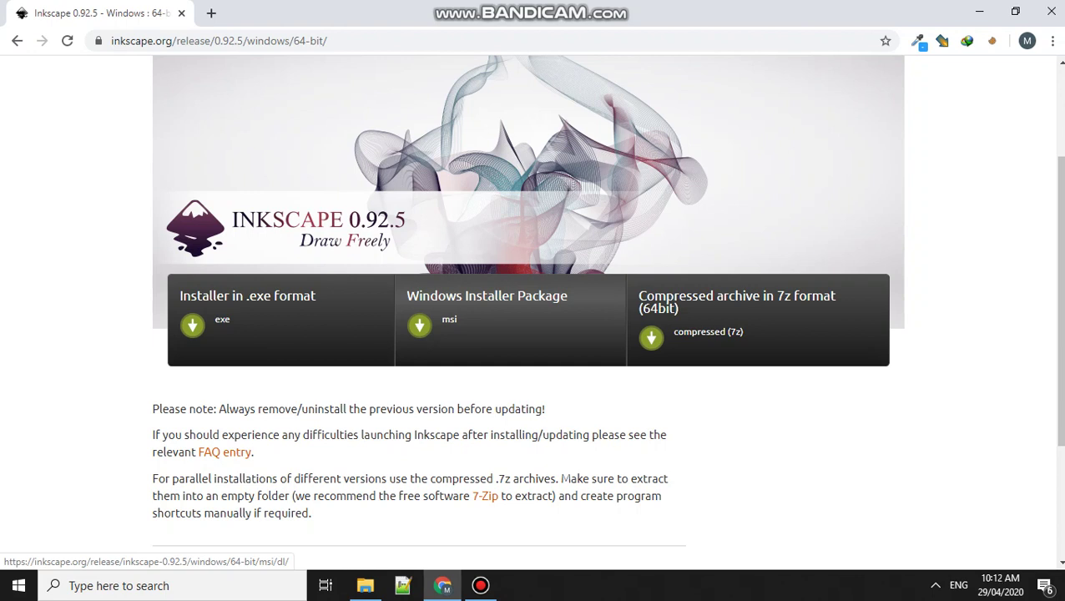
click(420, 325)
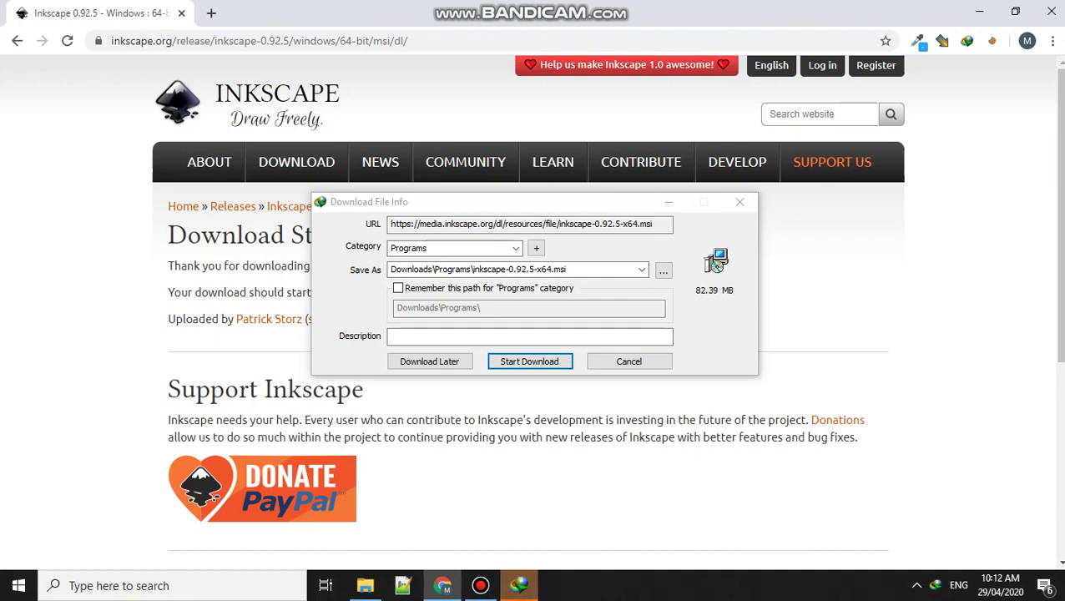
Download inkscape-0.92.5-x64.msi to Downloads\Programs with IDM and open its folder.
click(555, 361)
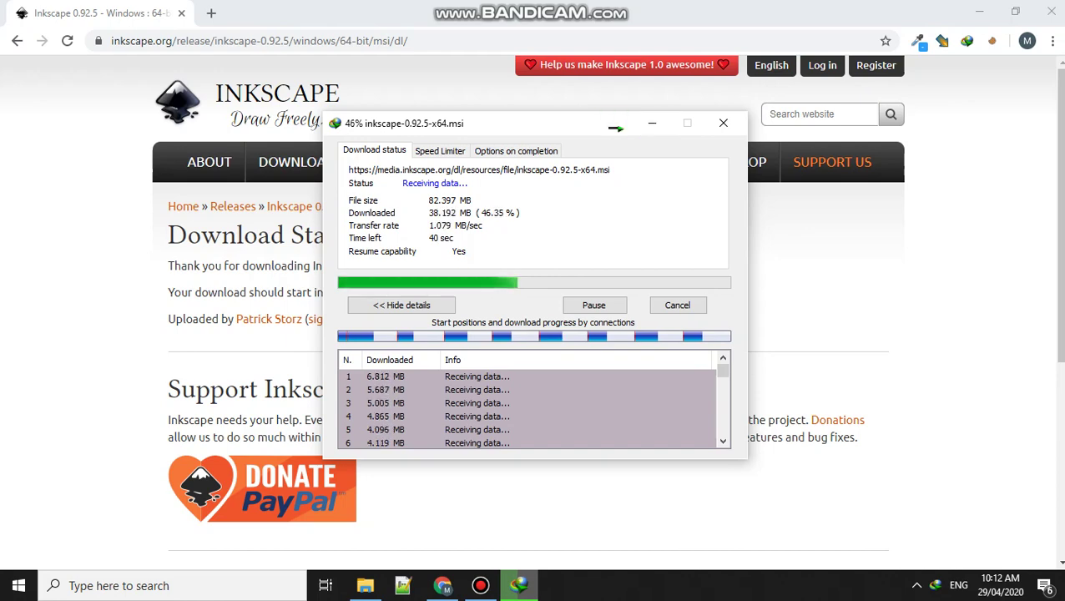
drag(547, 123, 493, 85)
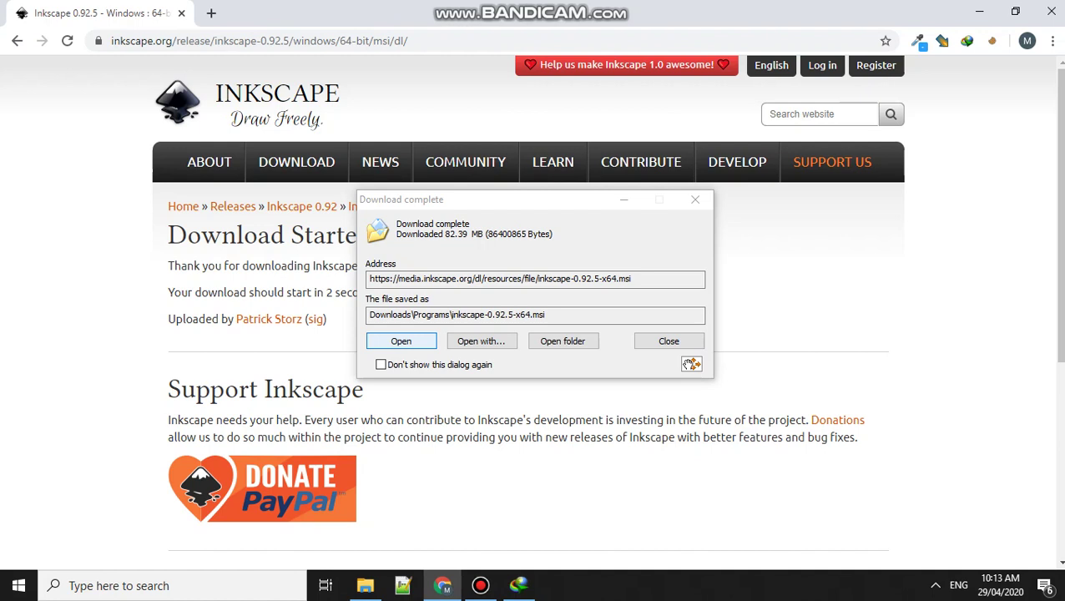
click(563, 341)
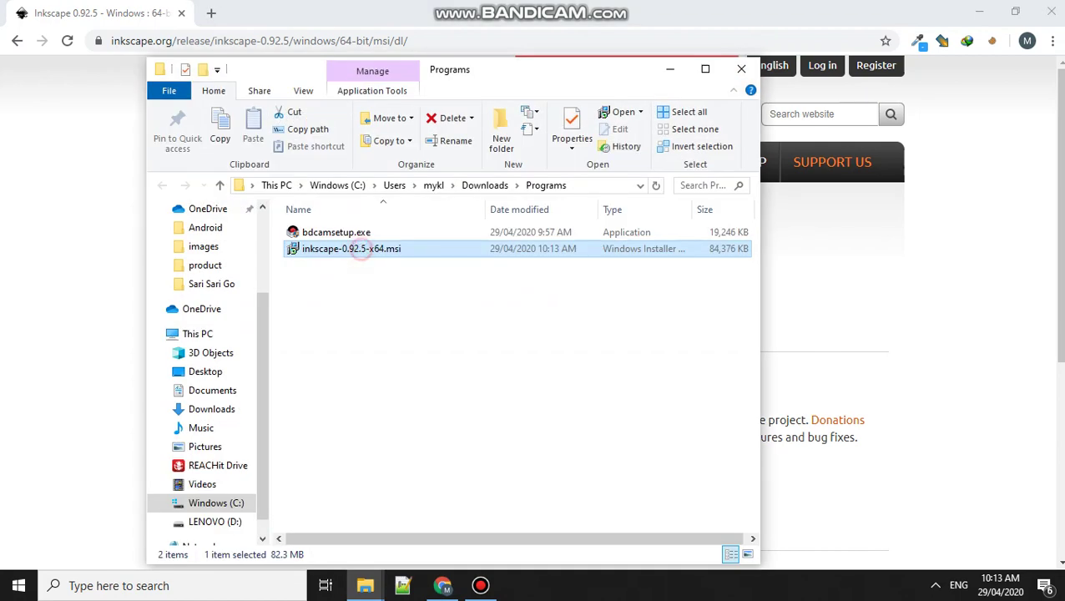
Run inkscape-0.92.5-x64.msi from the Downloads\Programs folder.
double_click(351, 249)
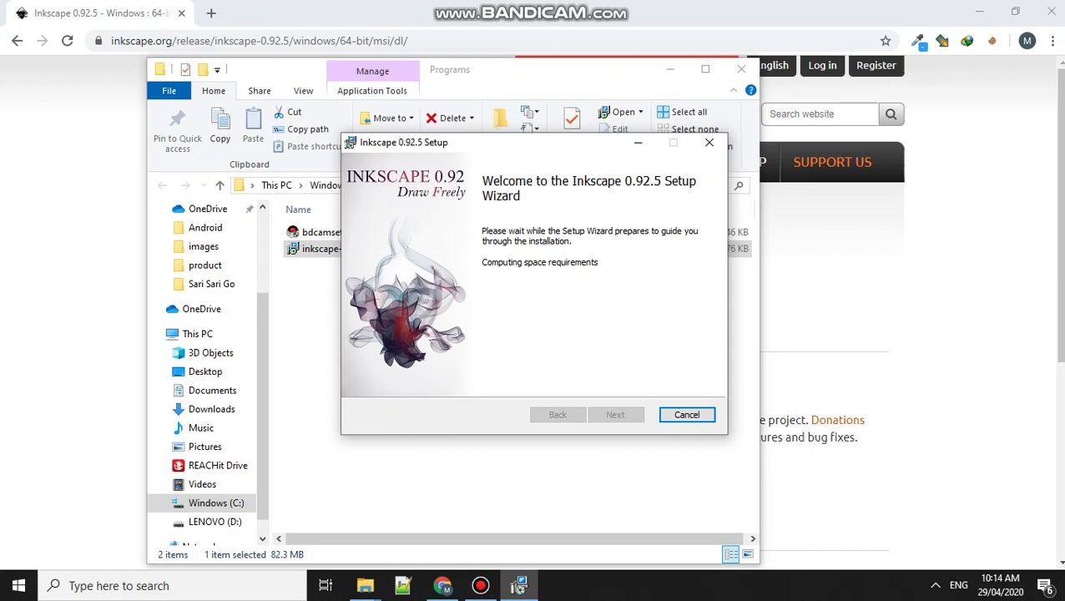
Reposition the Inkscape Setup window while it computes space requirements.
drag(559, 142, 524, 132)
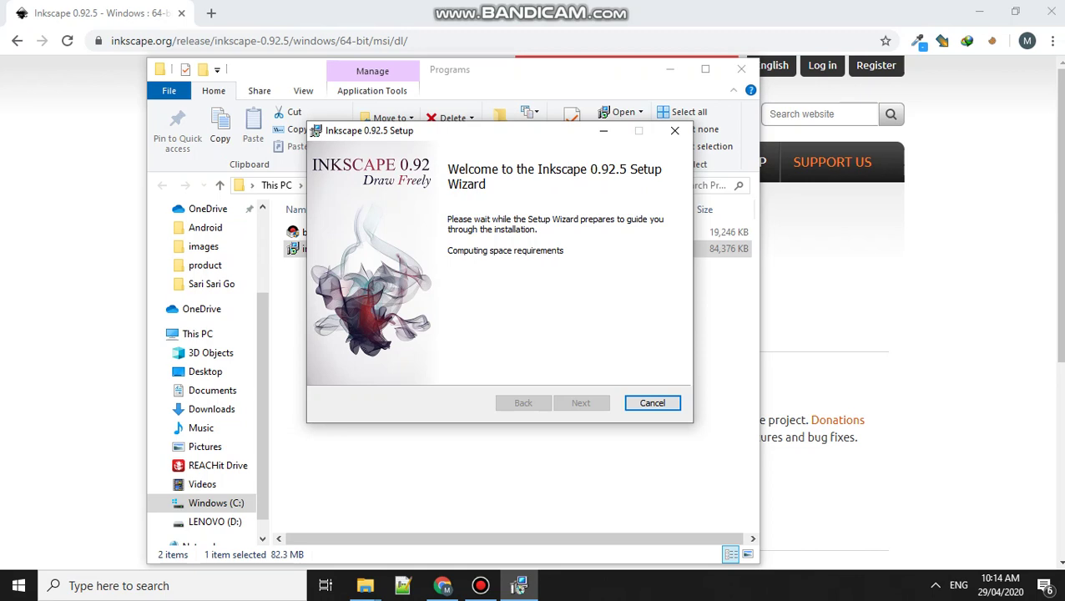
drag(522, 131, 522, 193)
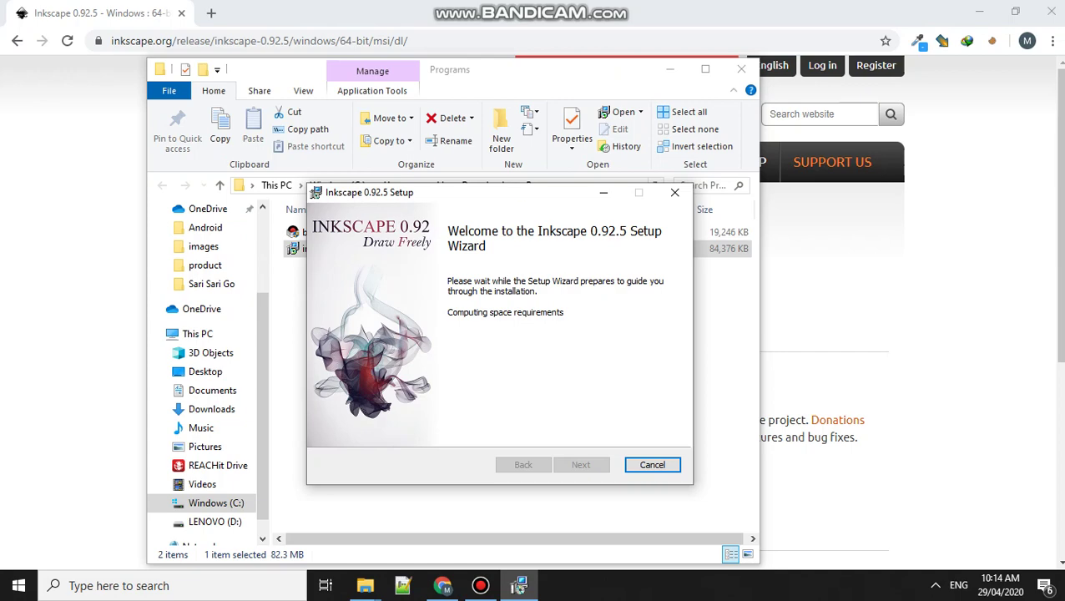
mouse_move(522, 193)
mouse_down()
mouse_move(630, 78)
mouse_move(552, 118)
mouse_up()
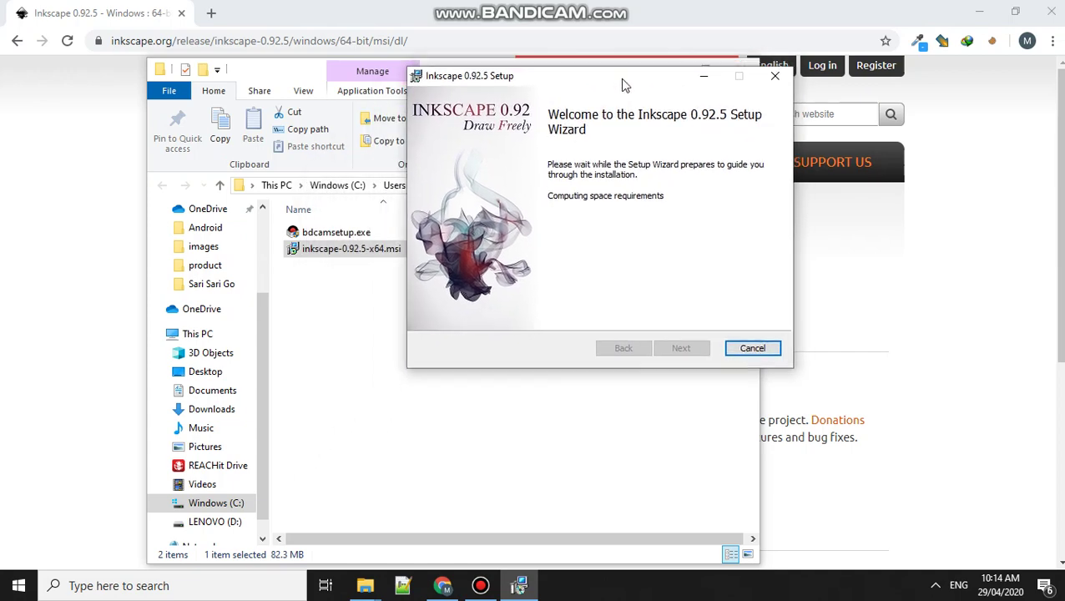
mouse_move(519, 586)
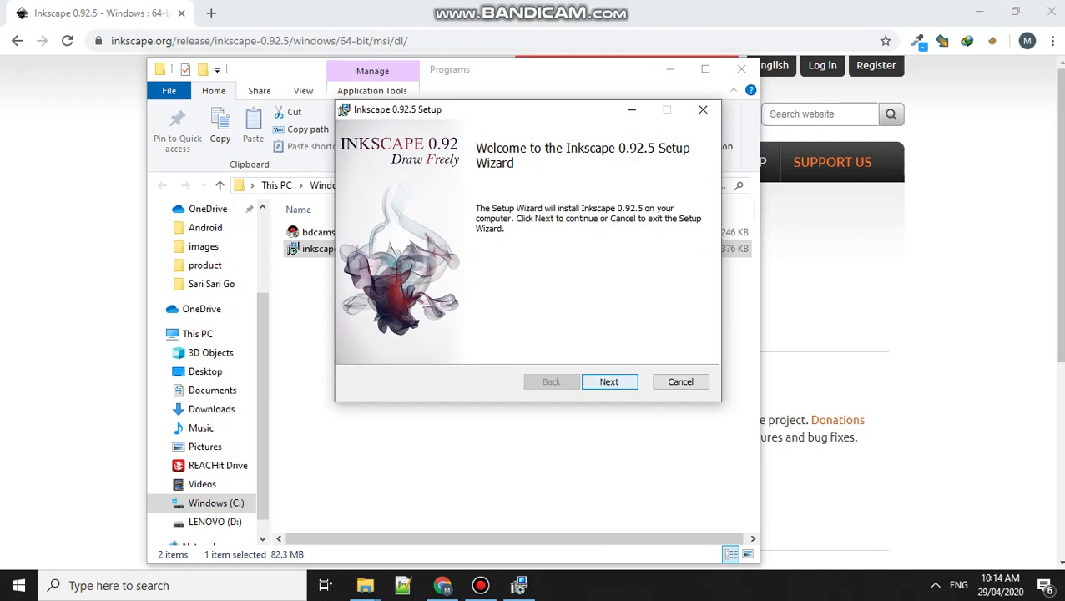
Accept the GNU GPL license terms and choose the Typical setup type.
click(609, 381)
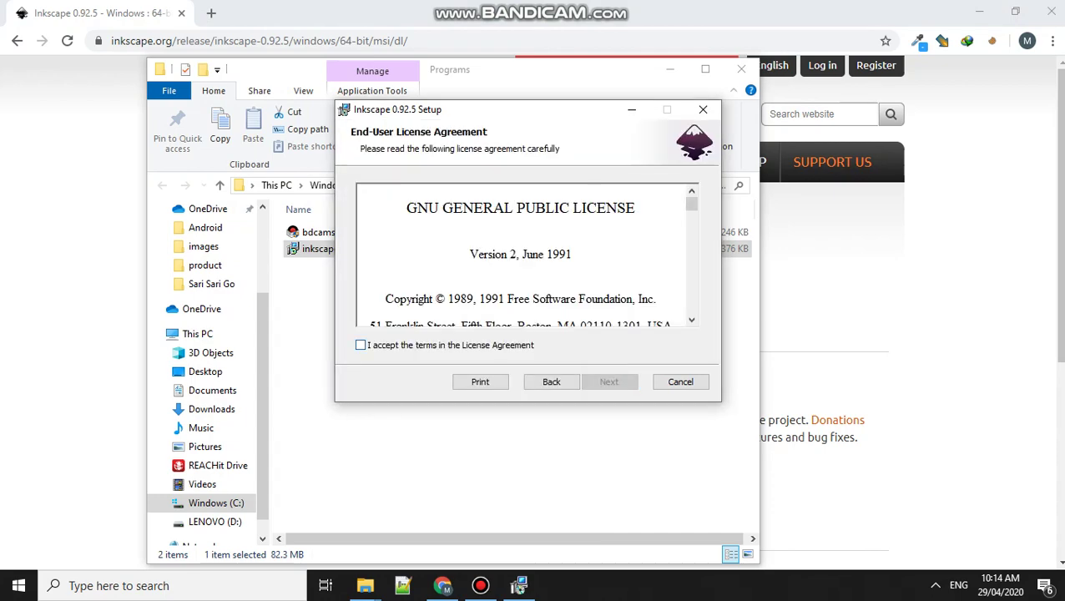
scroll(527, 255, down, 3)
click(389, 344)
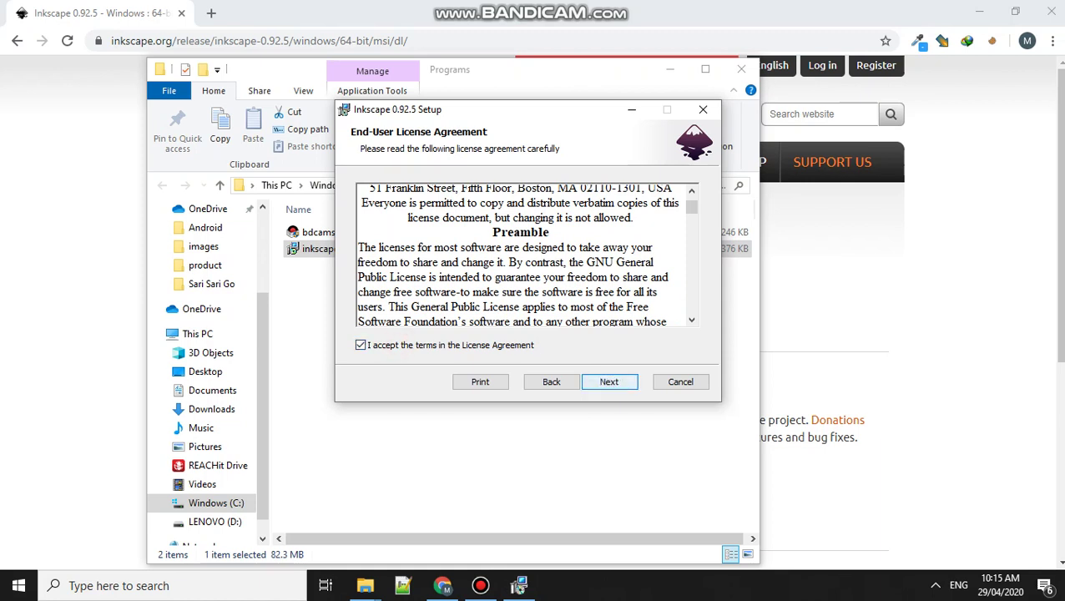
click(614, 381)
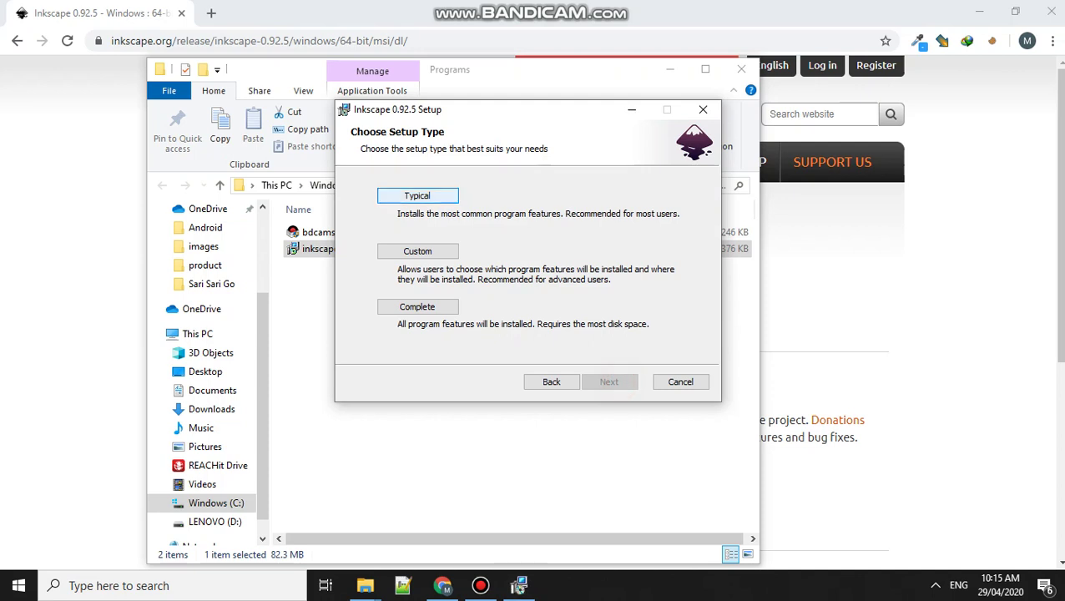
click(442, 195)
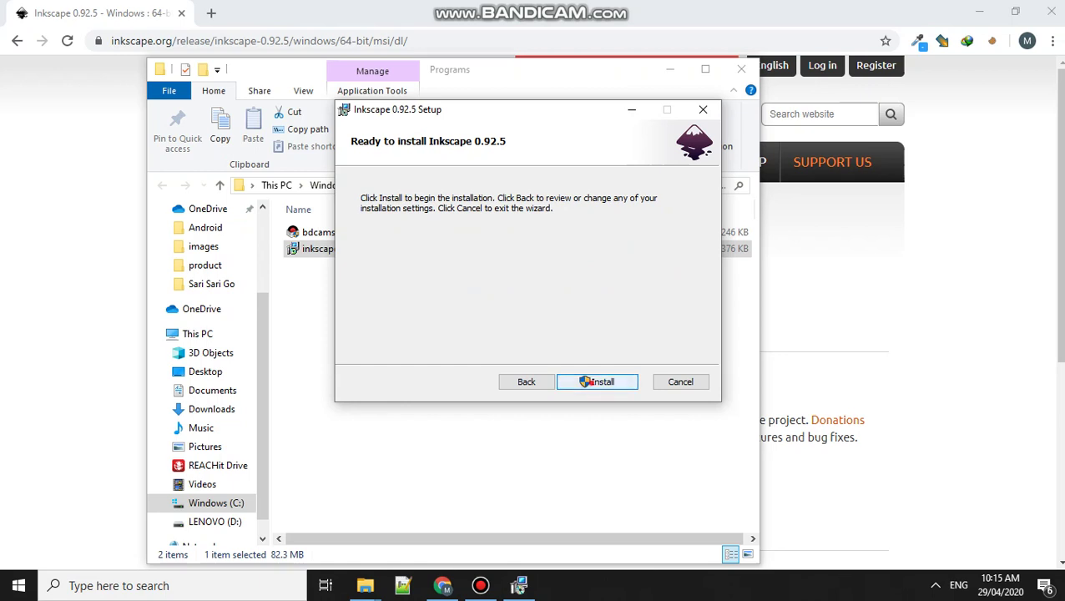
Start the Inkscape 0.92.5 install and shake the window to minimise others.
key(Return)
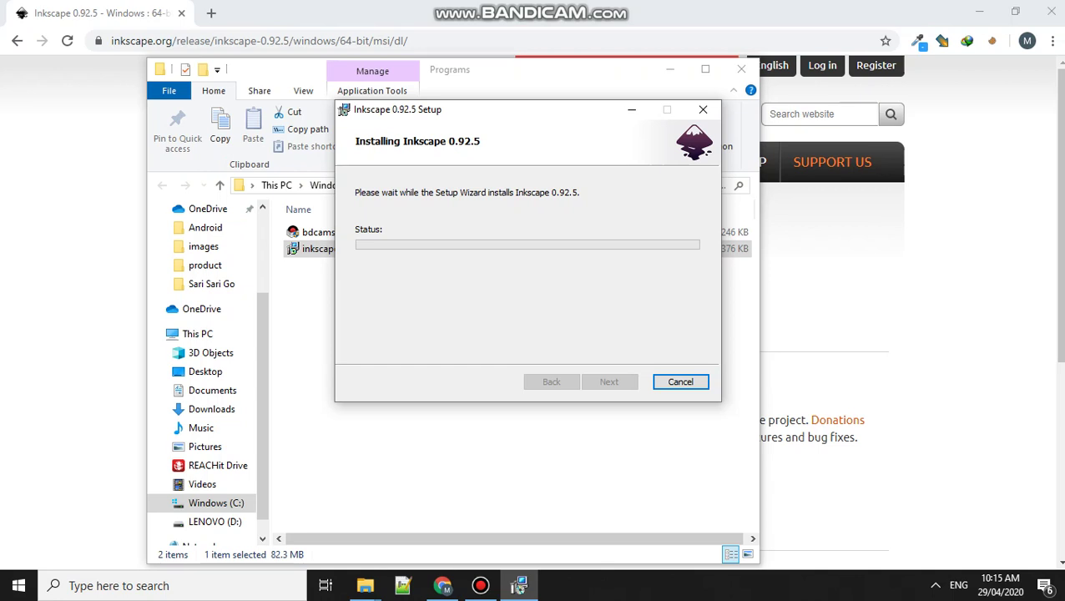
drag(559, 110, 554, 148)
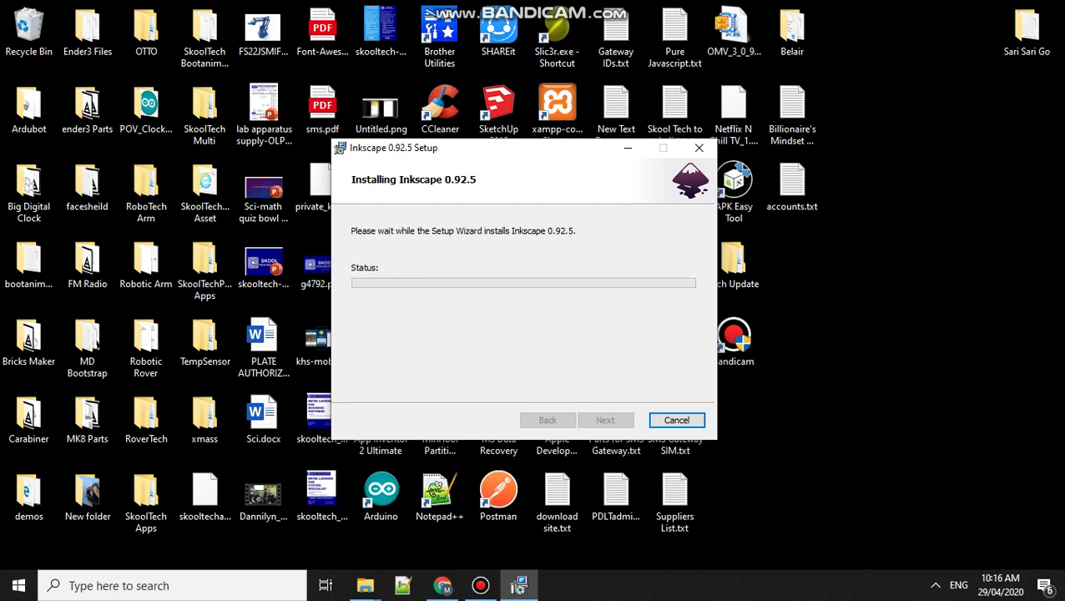
Wait for file copying to reach the Completed page, nudging the setup window.
drag(523, 153, 495, 140)
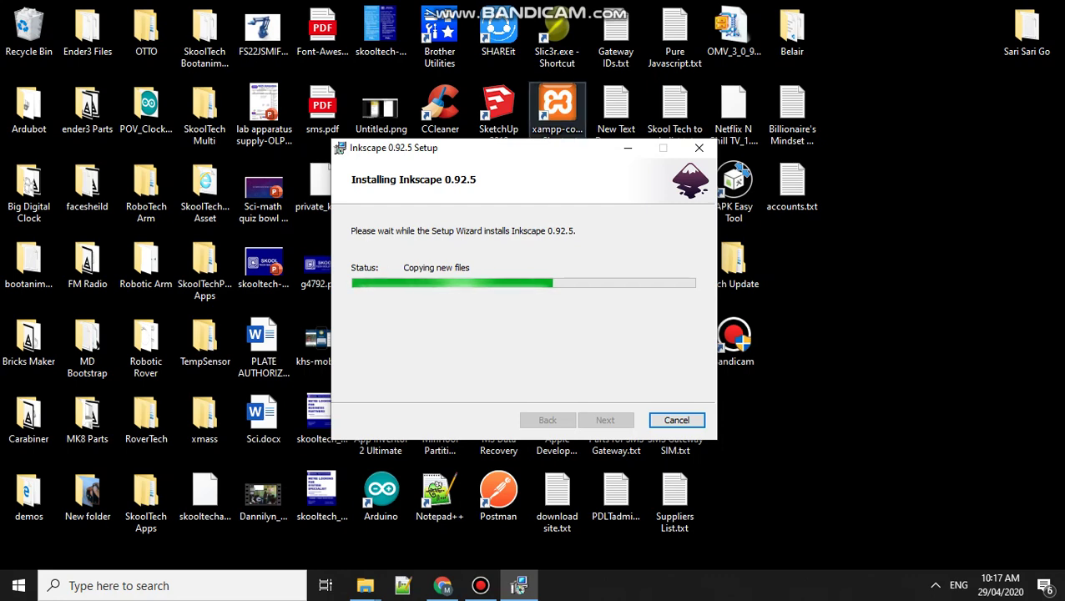
mouse_move(501, 148)
mouse_down()
mouse_move(490, 62)
mouse_move(557, 163)
mouse_move(505, 161)
mouse_up()
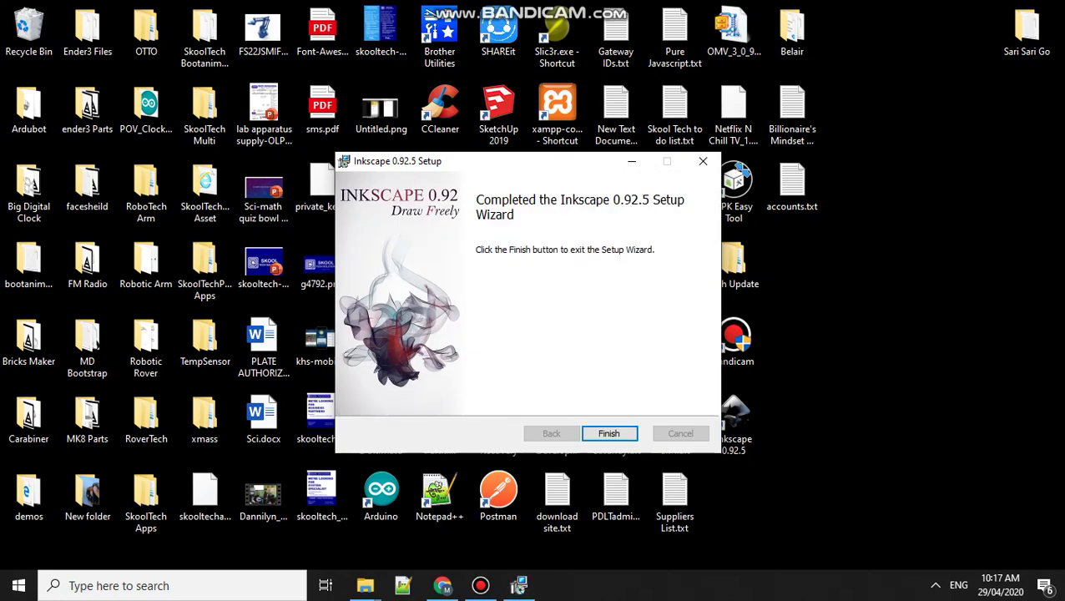
Finish the Inkscape setup wizard and launch Inkscape 0.92.5 from its desktop shortcut.
click(610, 434)
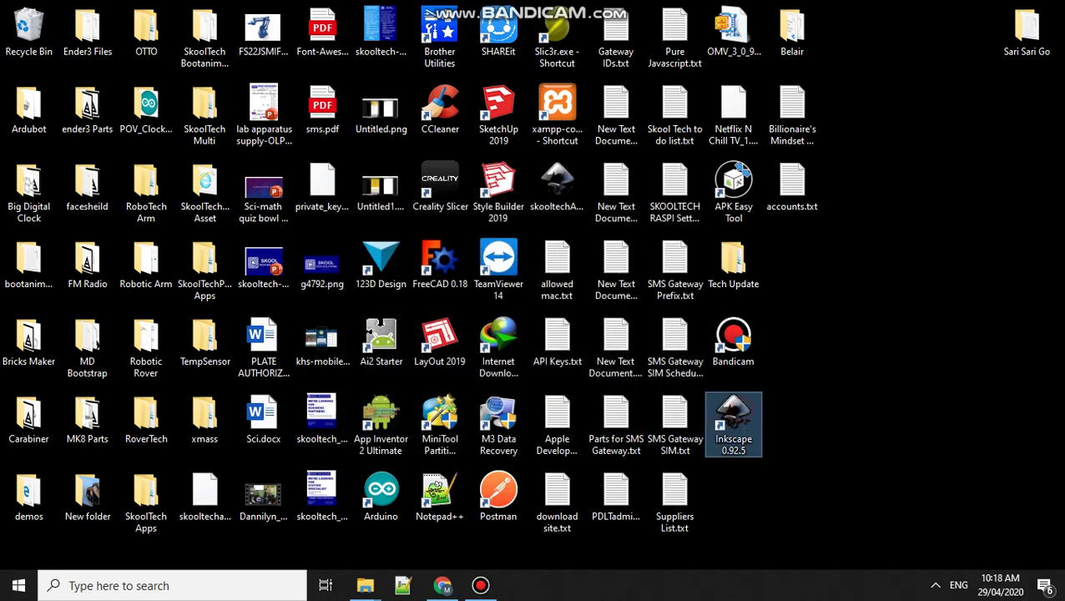
double_click(734, 413)
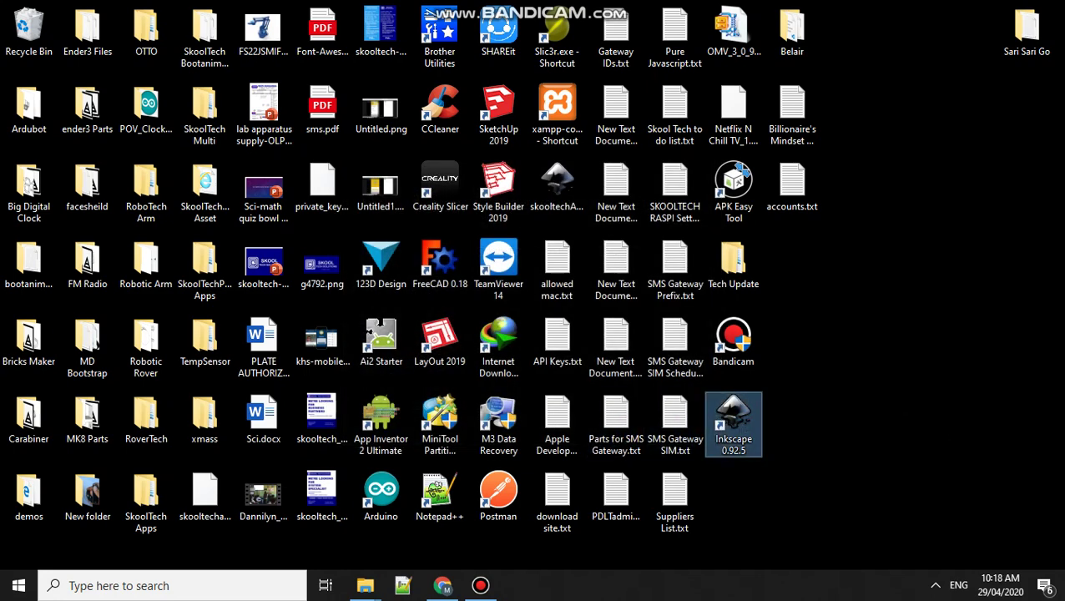